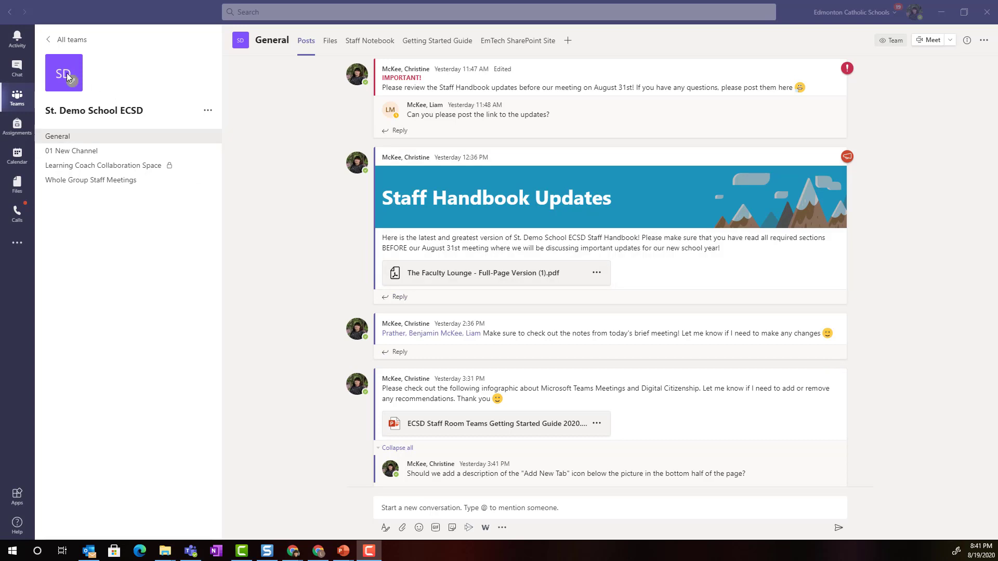
# - Create a new calendar meeting titled "Demo Staff Team School Opening Staff Meeting"
pyautogui.click(19, 159)
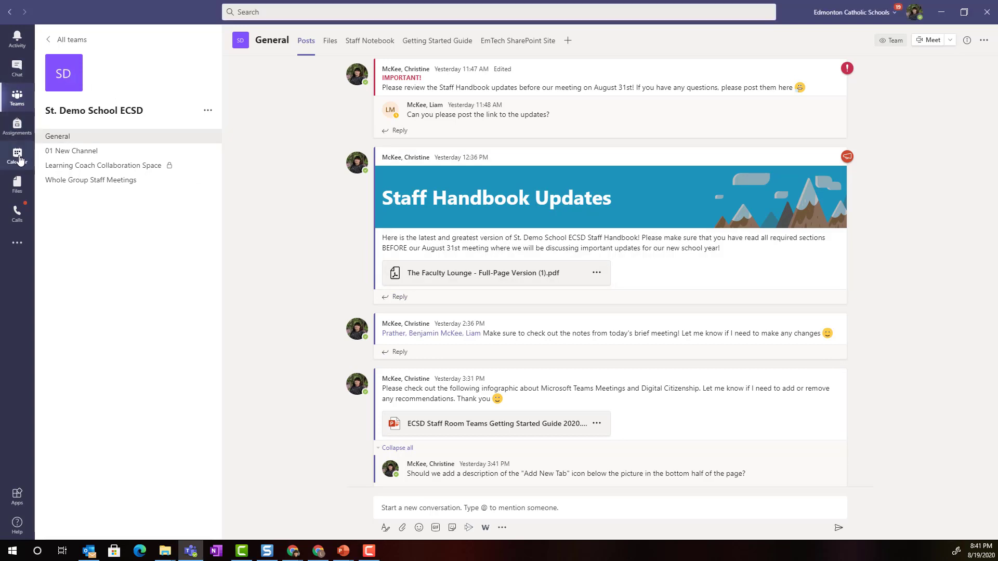
pyautogui.scroll(3, 617, 302)
pyautogui.scroll(3, 617, 301)
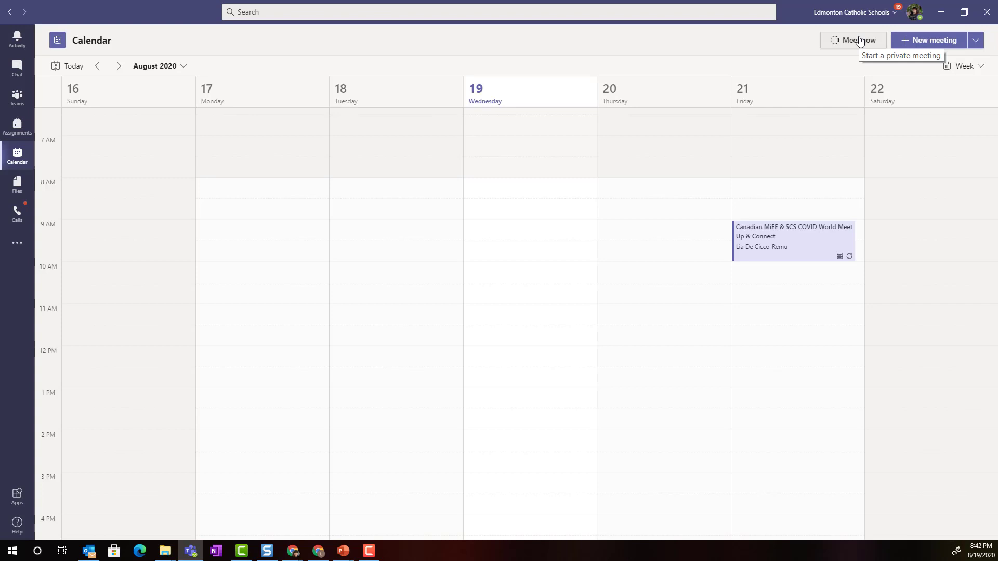
pyautogui.click(937, 44)
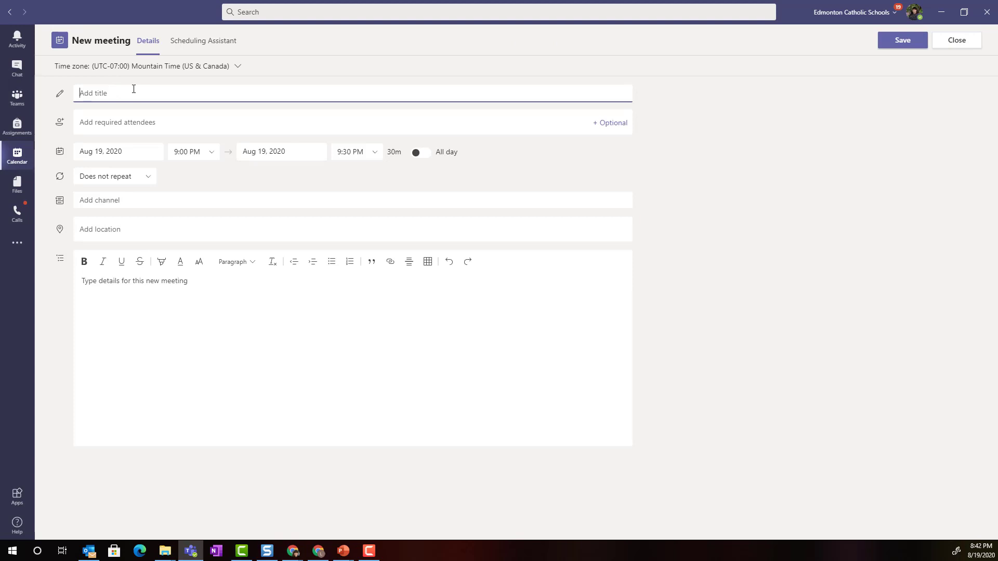
pyautogui.write('Demo Staff Team School Opening Staff Meeting')
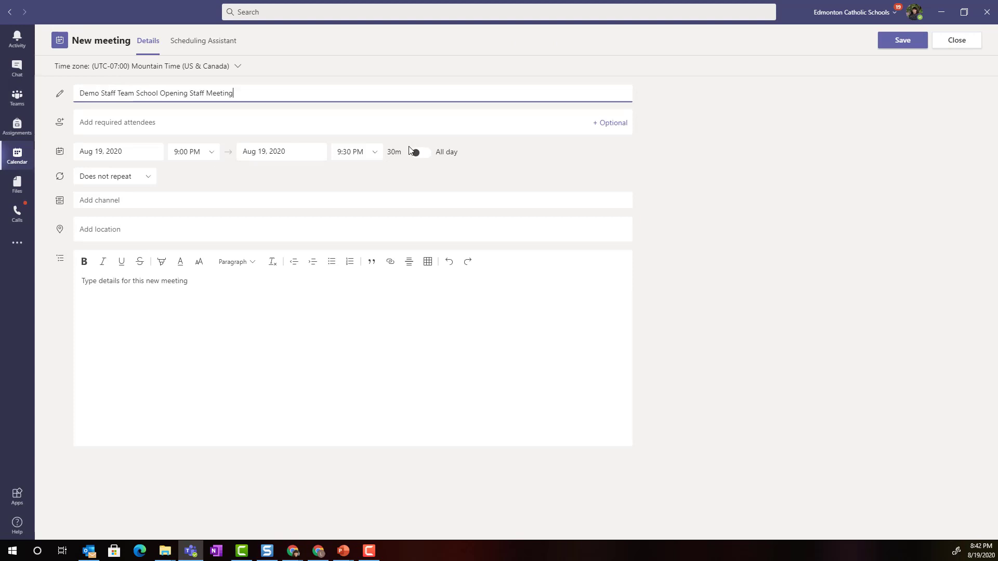
pyautogui.click(171, 125)
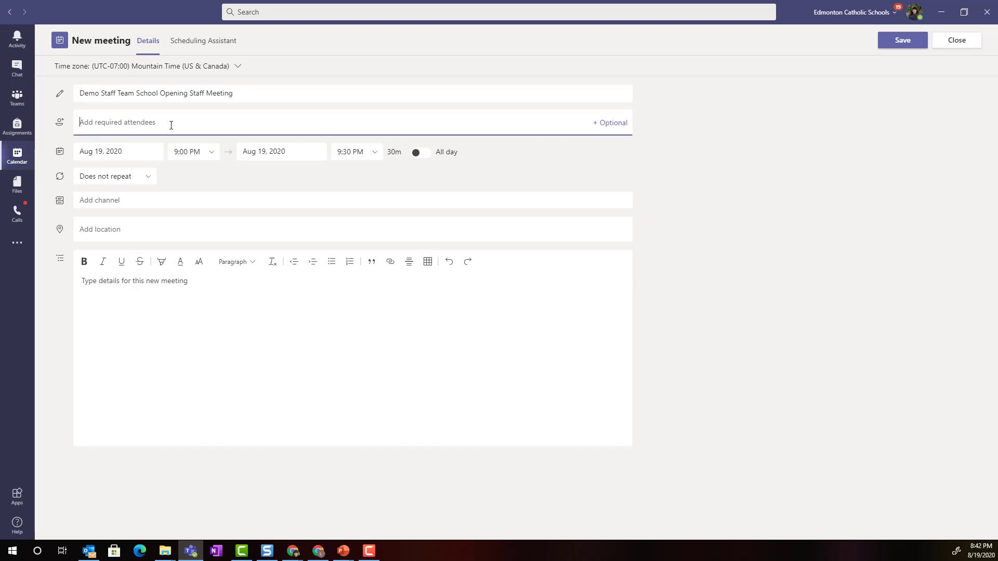
pyautogui.write('Ben')
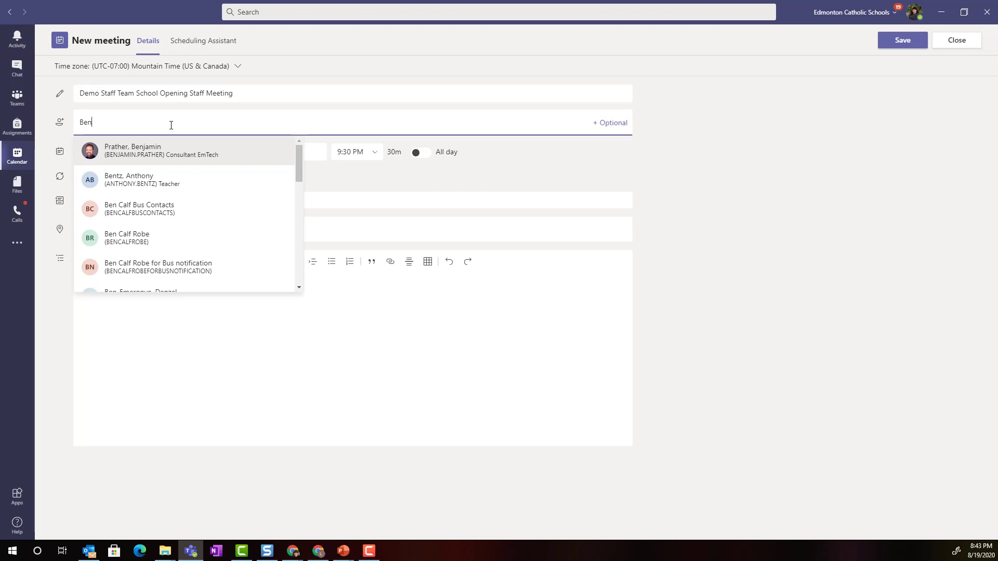
pyautogui.click(152, 150)
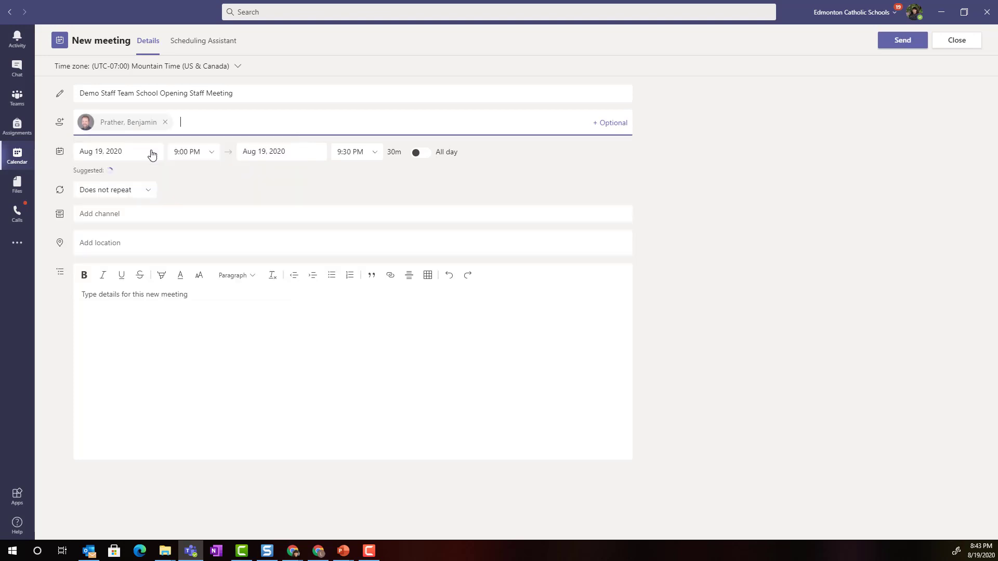
pyautogui.click(165, 123)
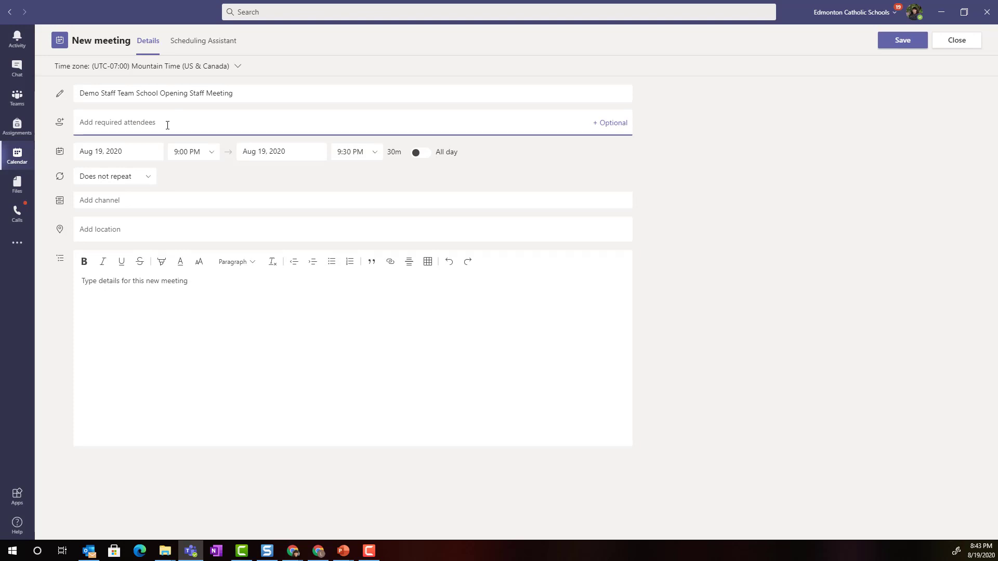
# - Assign the meeting to the Whole Group Staff Meetings channel of the St. Demo School ECSD team
pyautogui.click(132, 199)
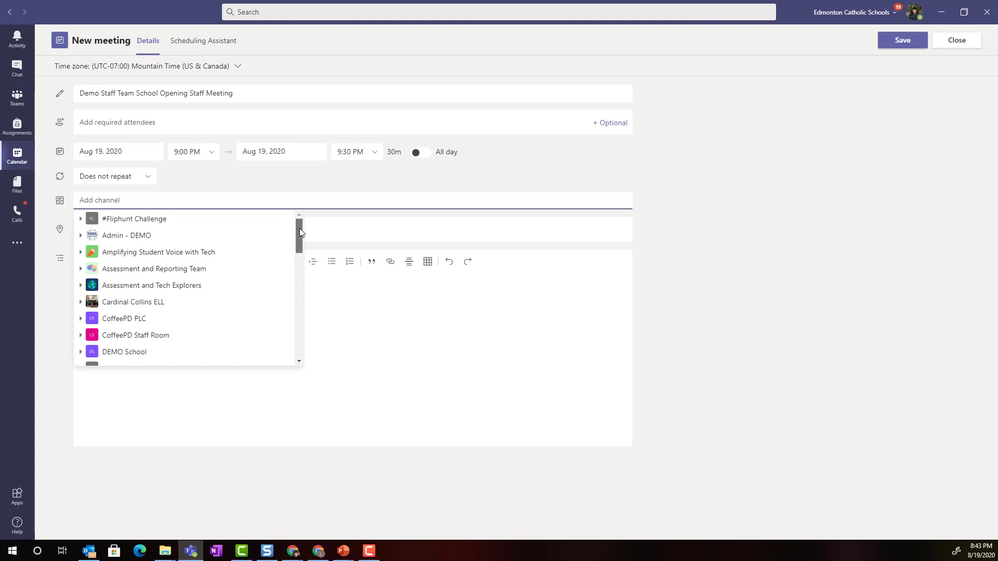
pyautogui.moveTo(299, 232); pyautogui.dragTo(307, 312)
pyautogui.click(181, 329)
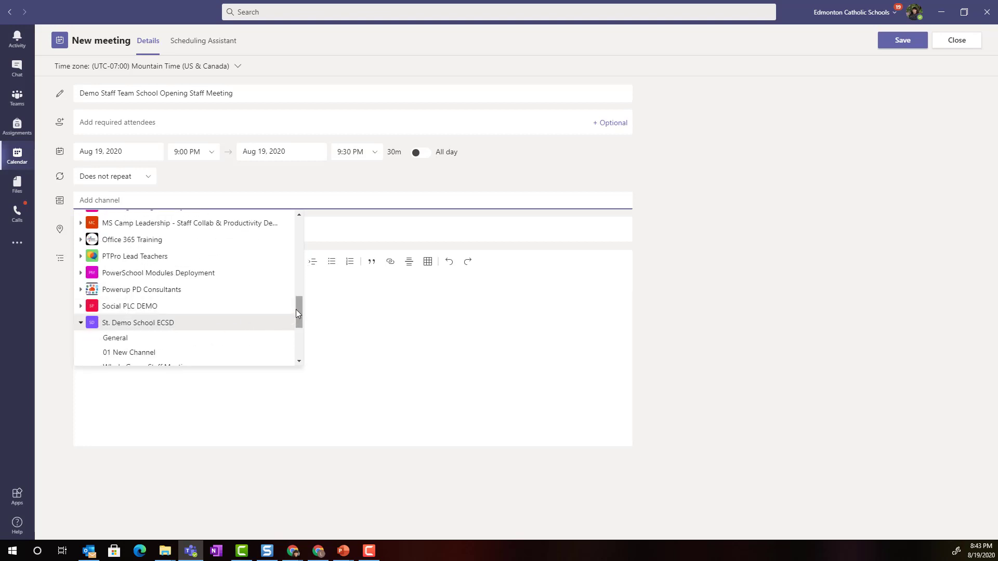
pyautogui.moveTo(300, 308); pyautogui.dragTo(301, 316)
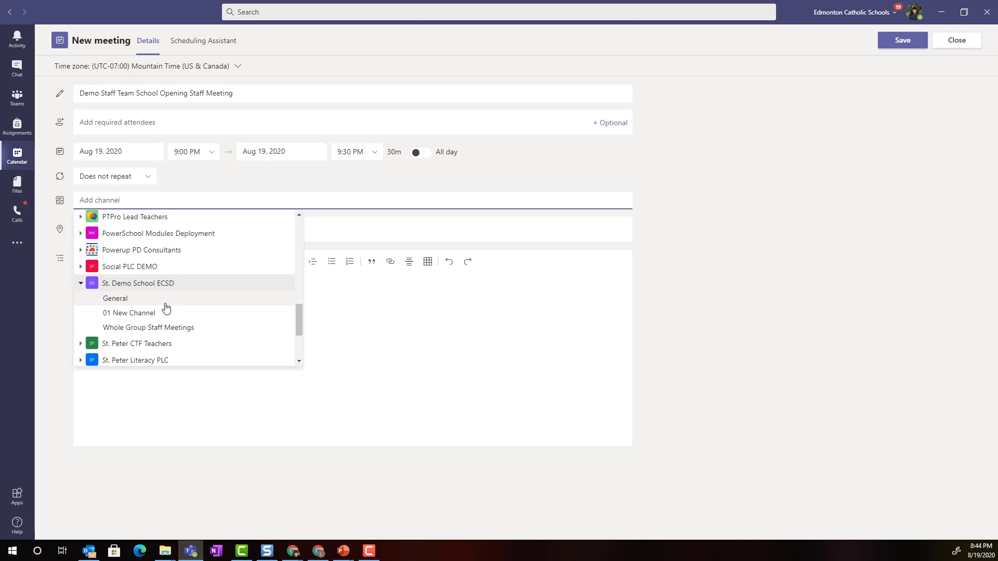
pyautogui.click(188, 328)
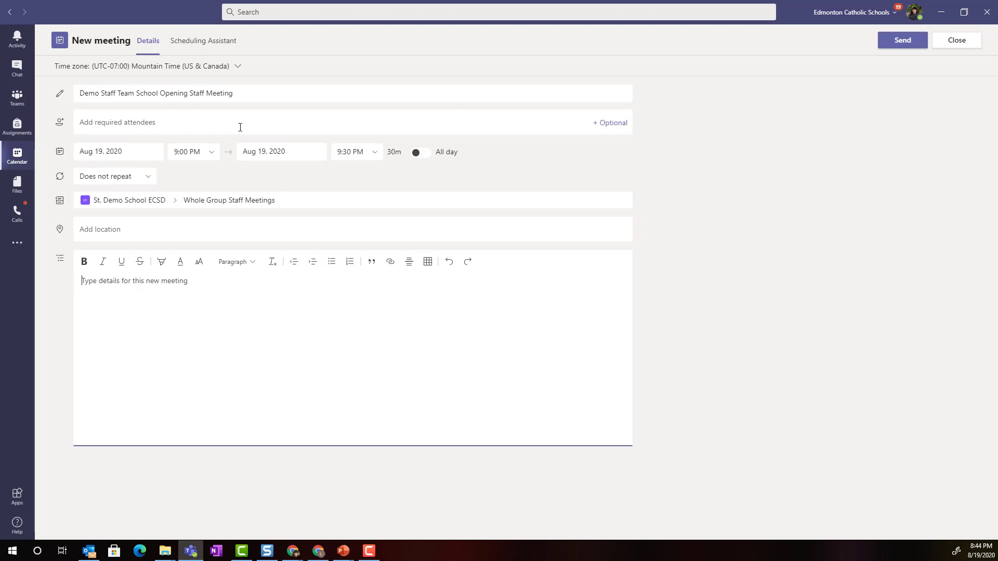
# - Schedule the meeting for Aug 20, 2020, from 9:00 AM to 10:00 AM
pyautogui.click(142, 151)
pyautogui.click(152, 262)
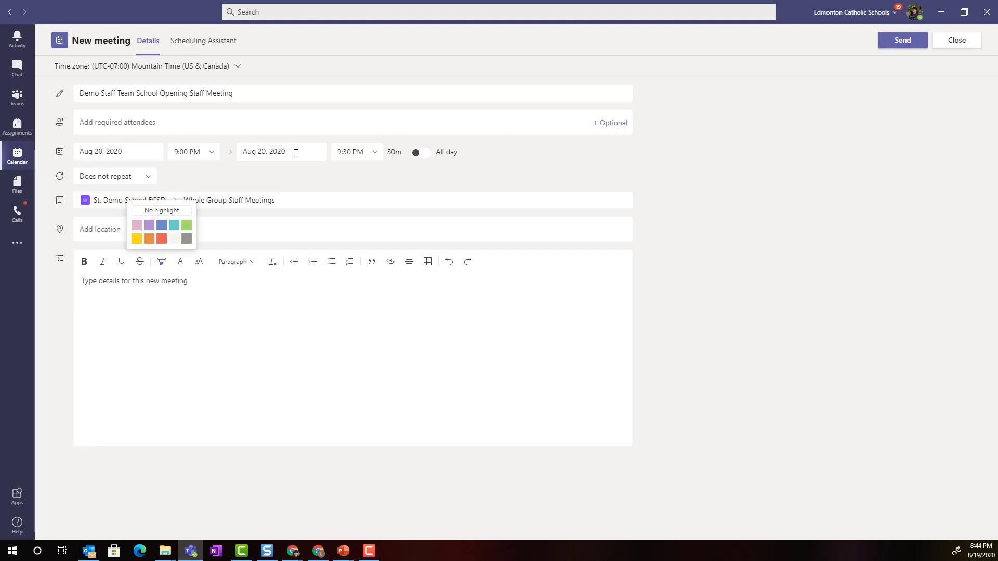
pyautogui.click(213, 152)
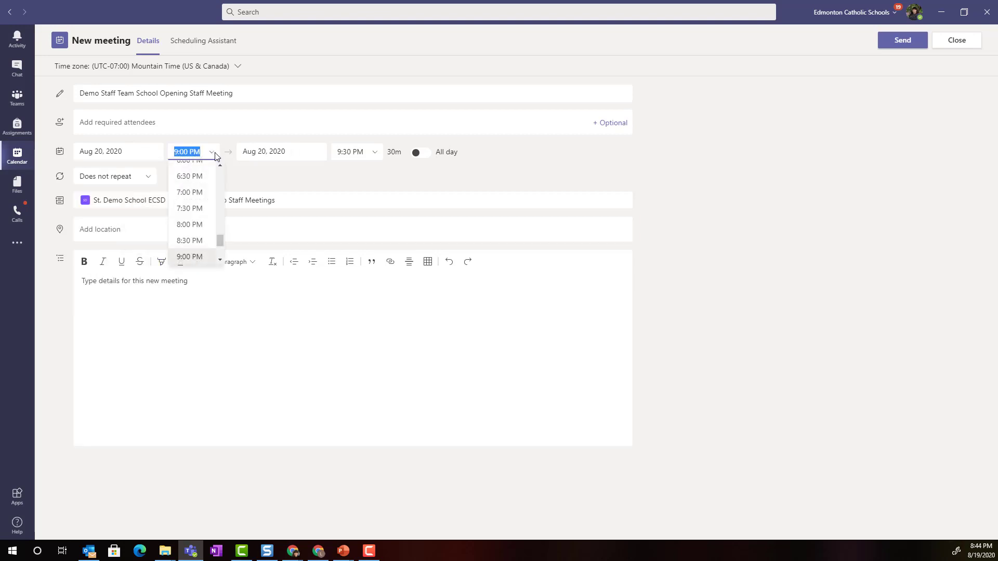
pyautogui.scroll(8, 220, 166)
pyautogui.click(212, 182)
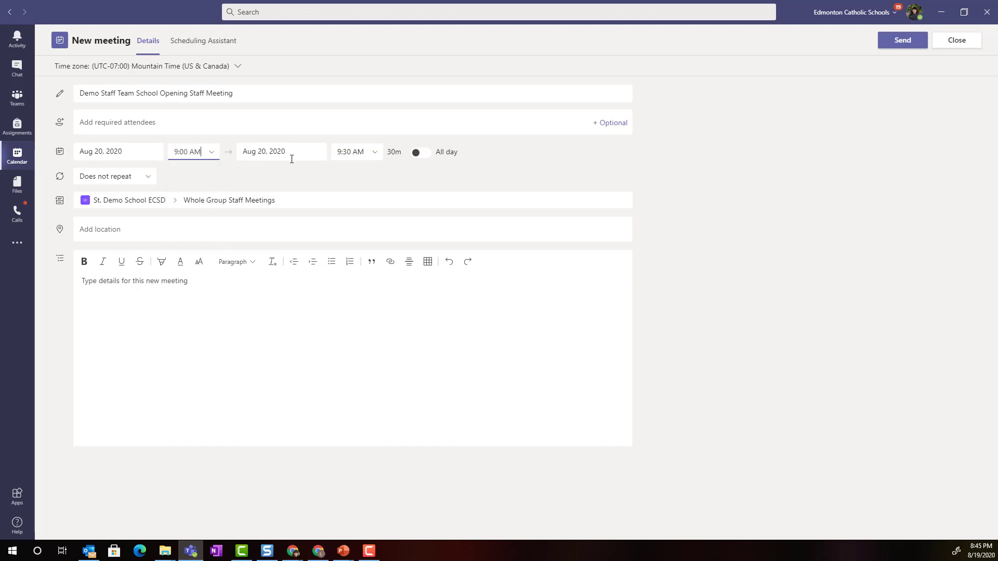
pyautogui.click(373, 153)
pyautogui.click(370, 204)
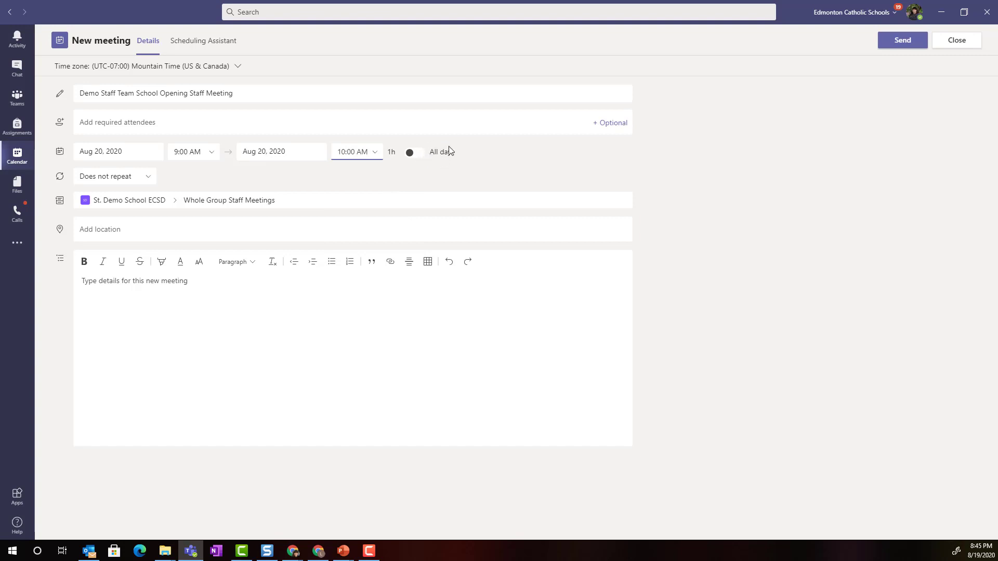
pyautogui.click(148, 179)
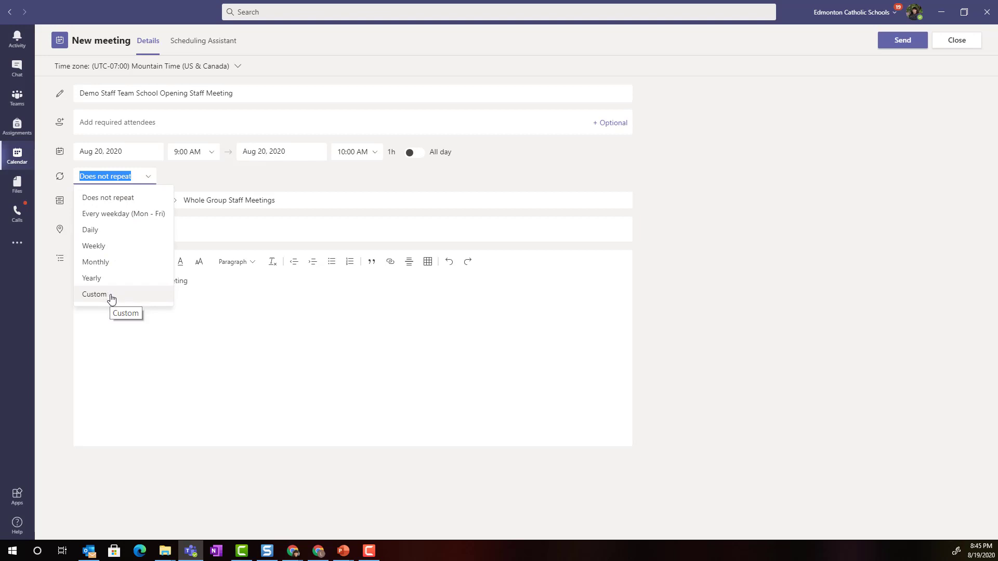
pyautogui.click(187, 232)
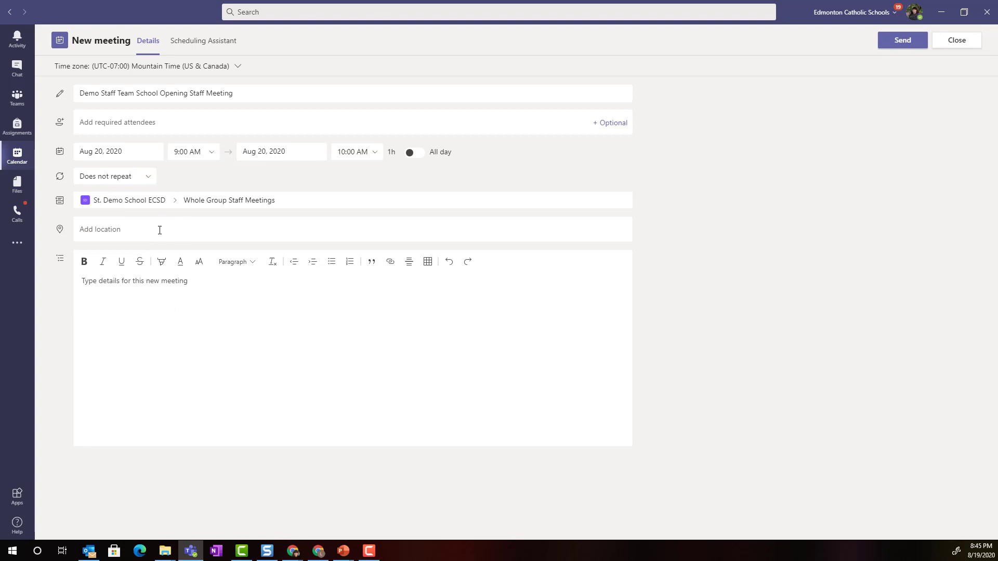
pyautogui.click(133, 281)
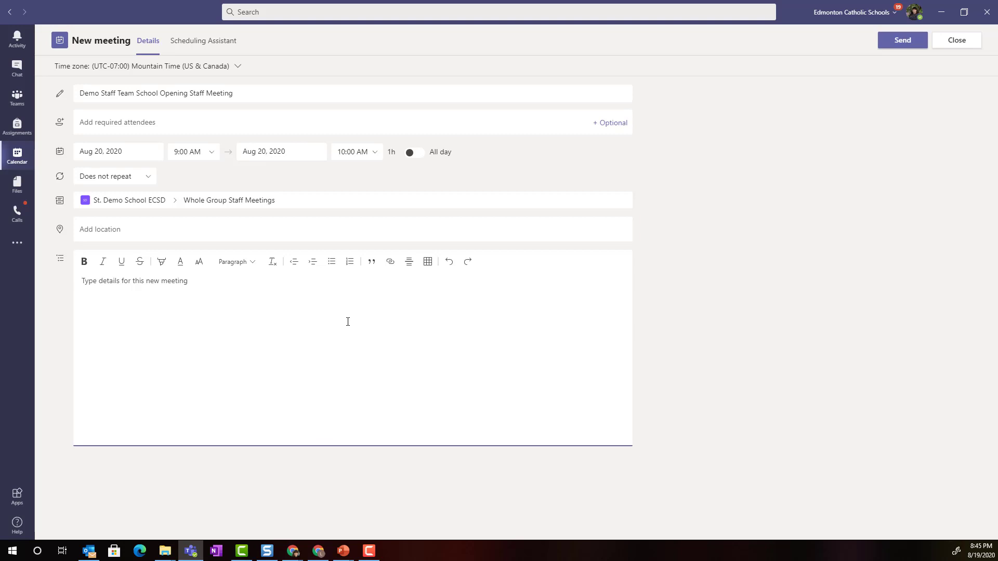
# - Send the meeting invitation and locate the new meeting in the calendar's week view
pyautogui.click(899, 43)
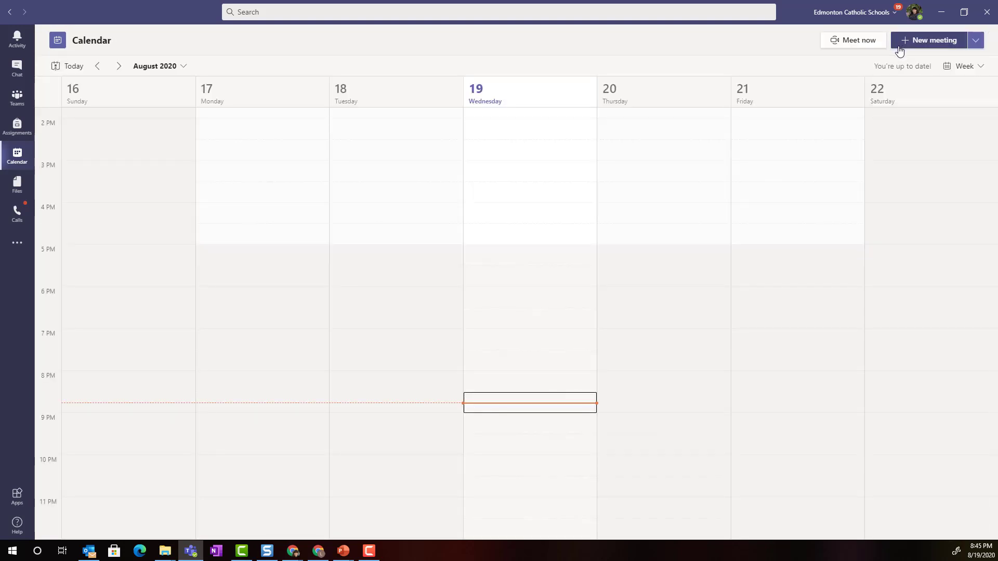
pyautogui.scroll(4, 674, 251)
pyautogui.scroll(4, 677, 253)
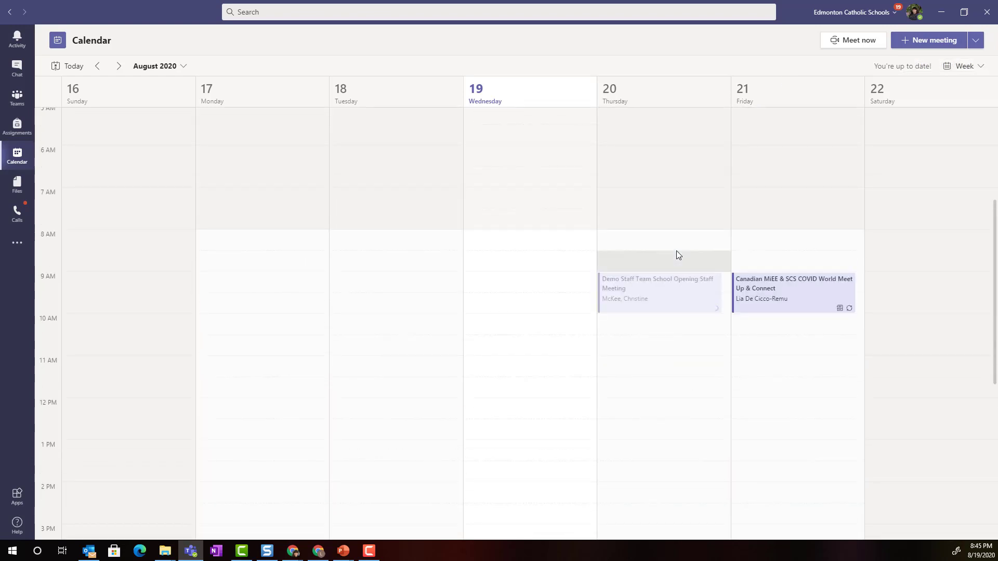
pyautogui.scroll(-1, 678, 251)
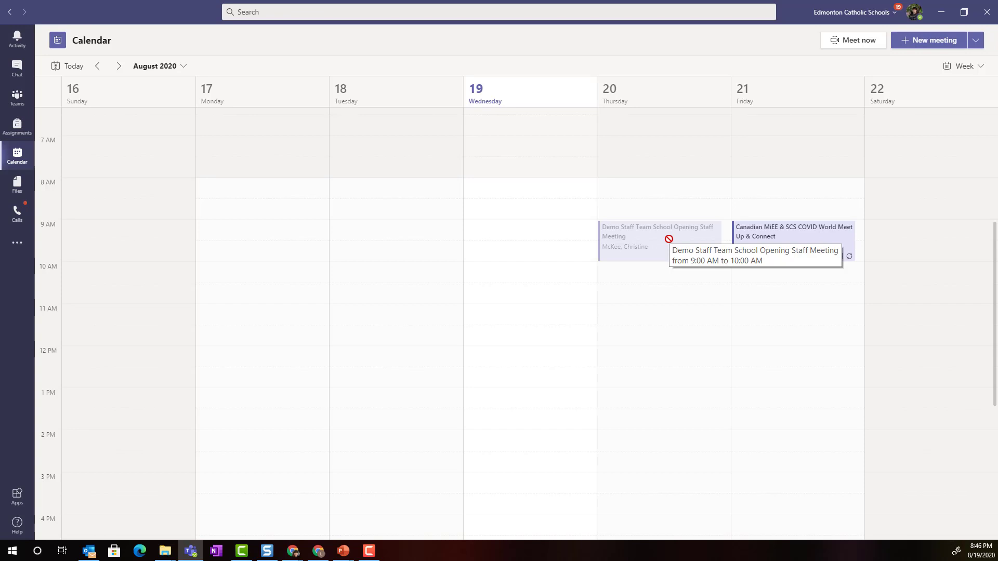
# - Open the details of the Demo Staff Team School Opening Staff Meeting from its post in the Whole Group Staff Meetings channel
pyautogui.click(22, 95)
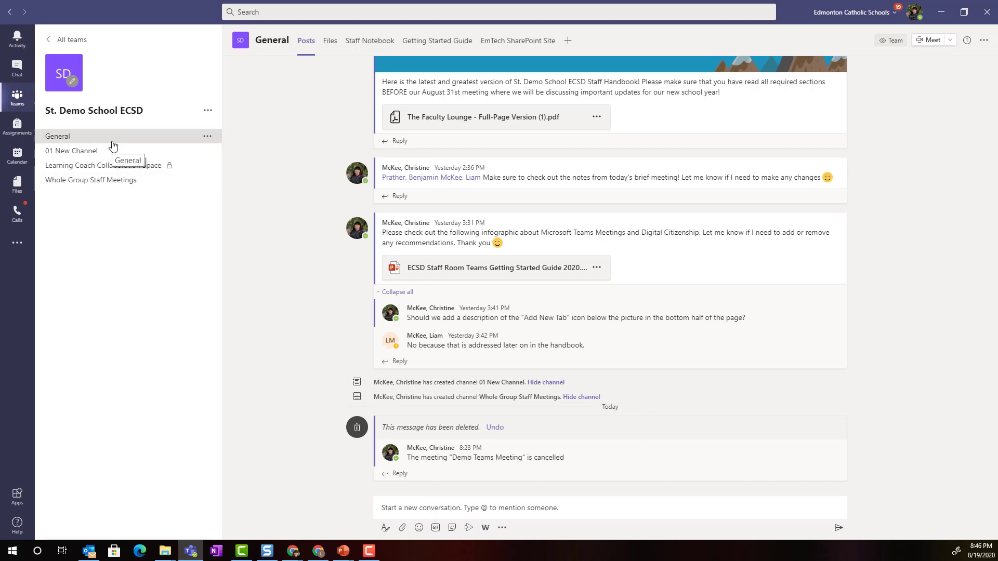
pyautogui.click(104, 187)
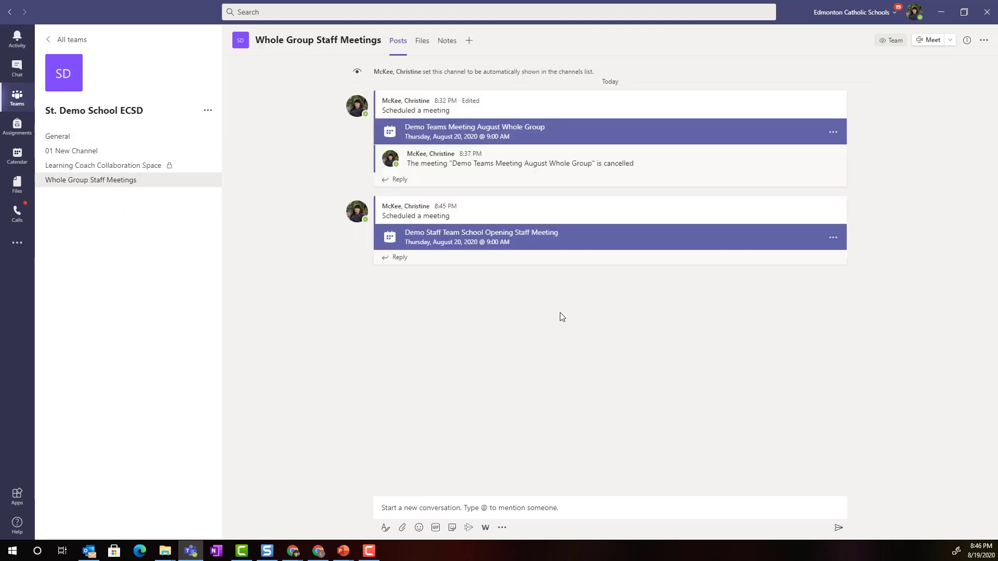
pyautogui.moveTo(547, 216)
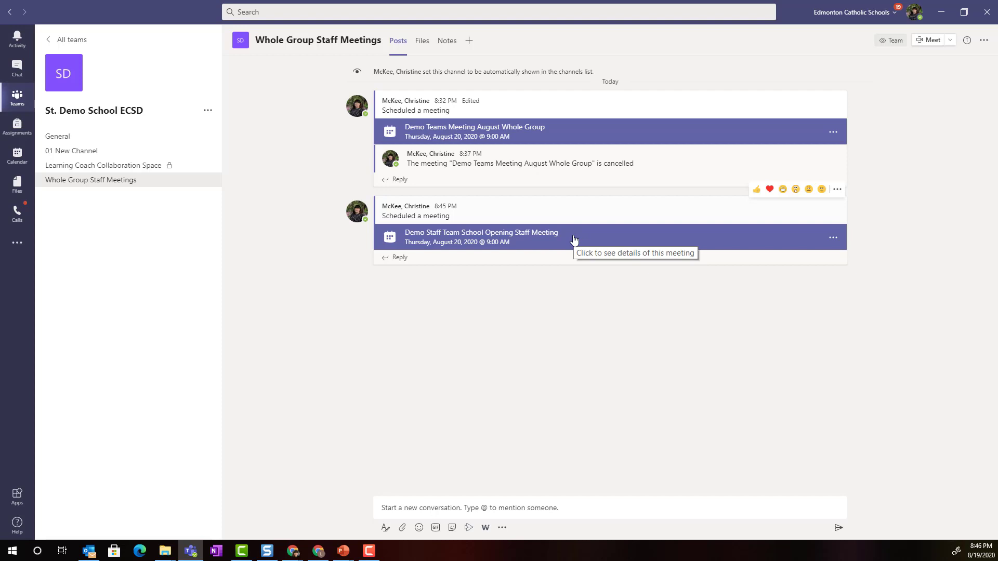
pyautogui.click(573, 240)
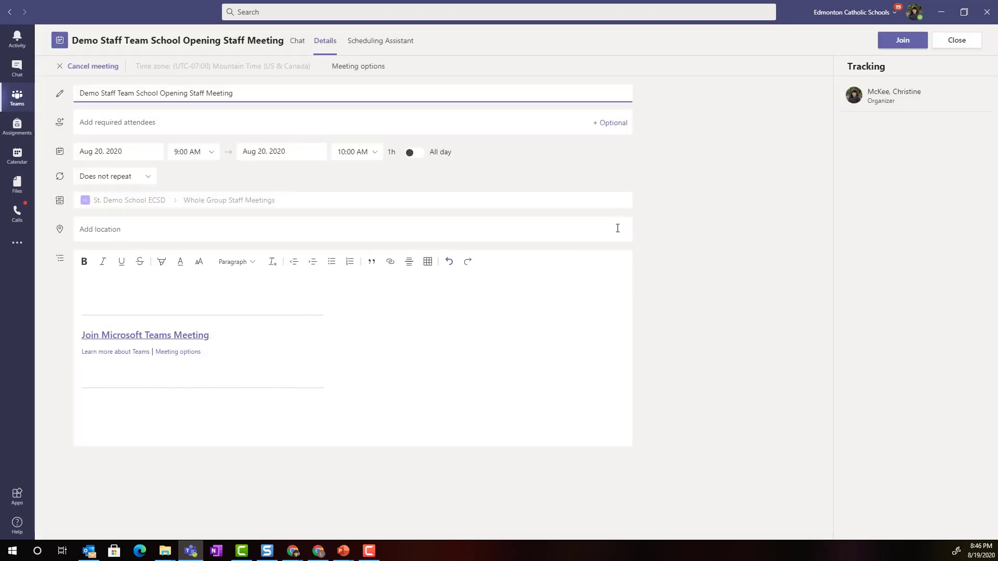